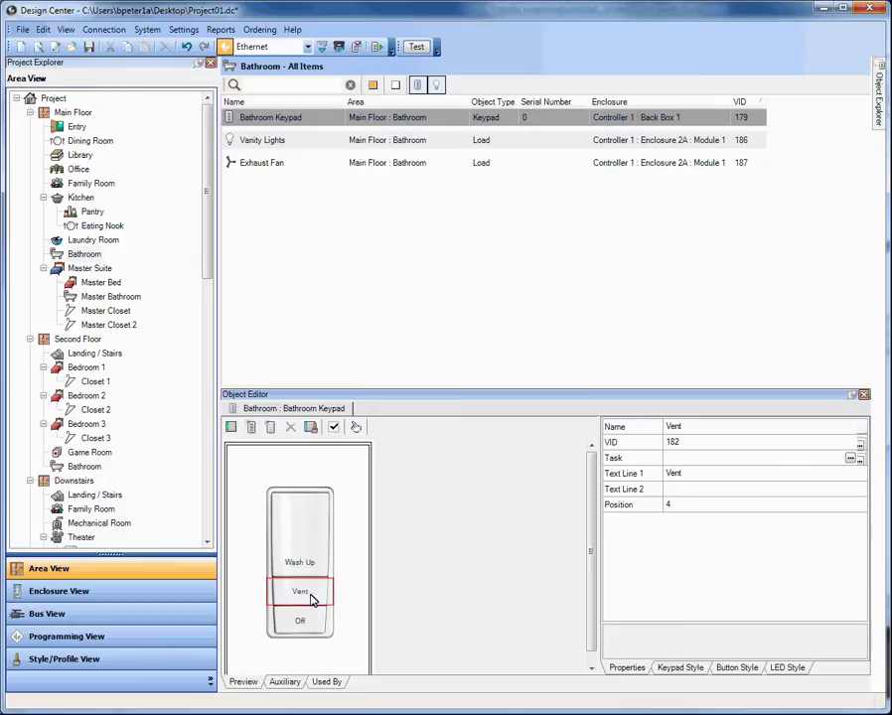
Start a wizard-built task for the bathroom keypad's Vent button using the Lighting, Advanced Control, Energy Saving procedure Toggle With Auto Off.
right_click(311, 597)
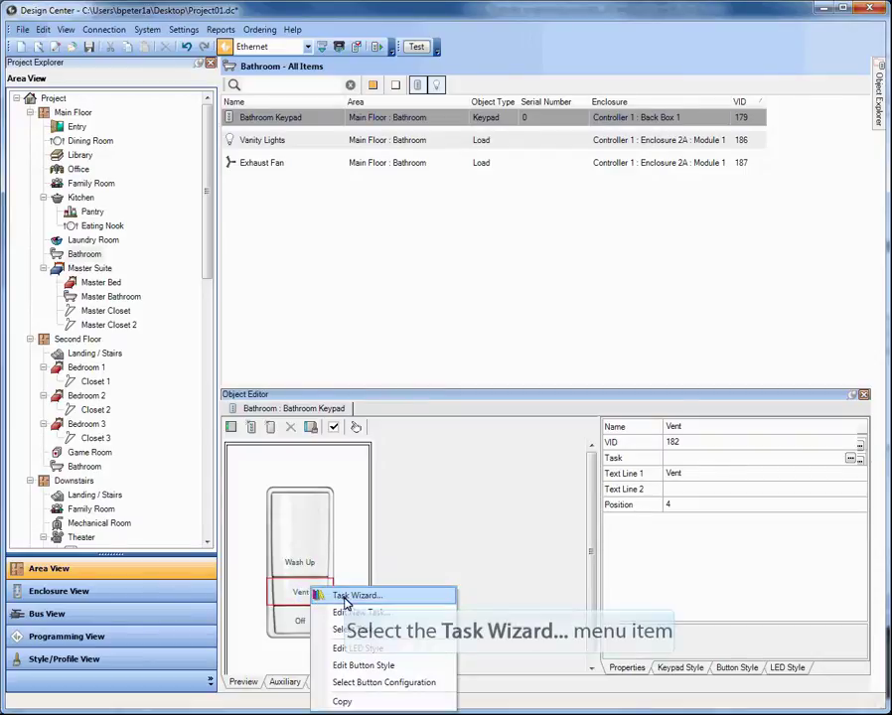
left_click(343, 591)
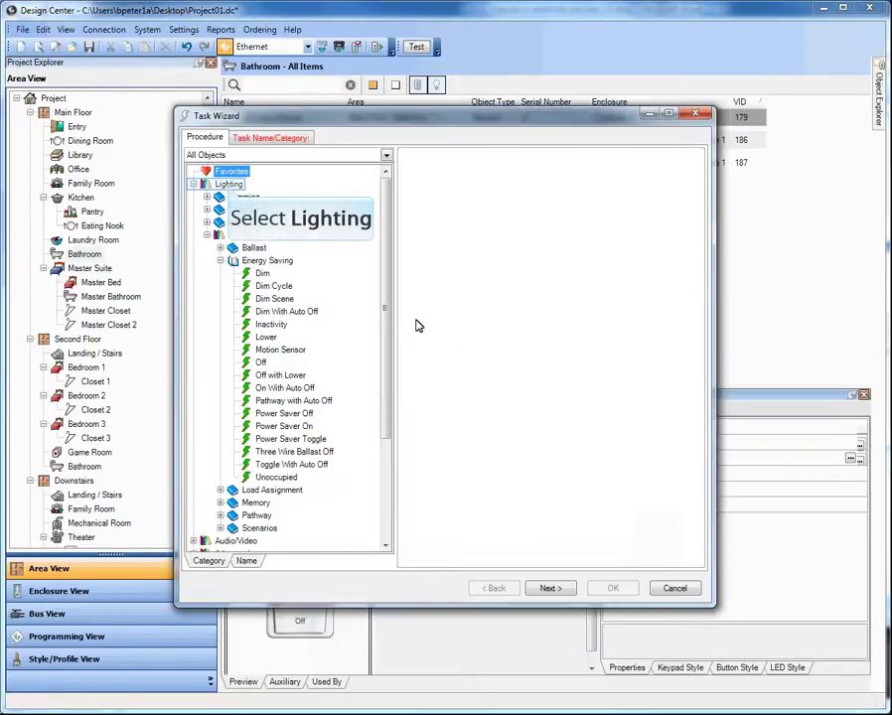
left_click(213, 184)
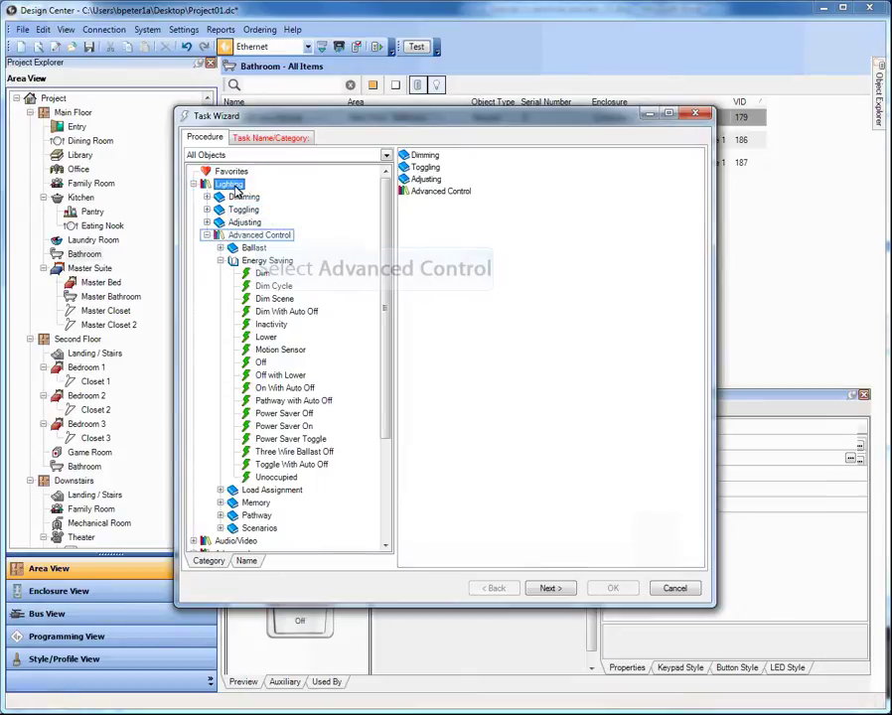
left_click(257, 236)
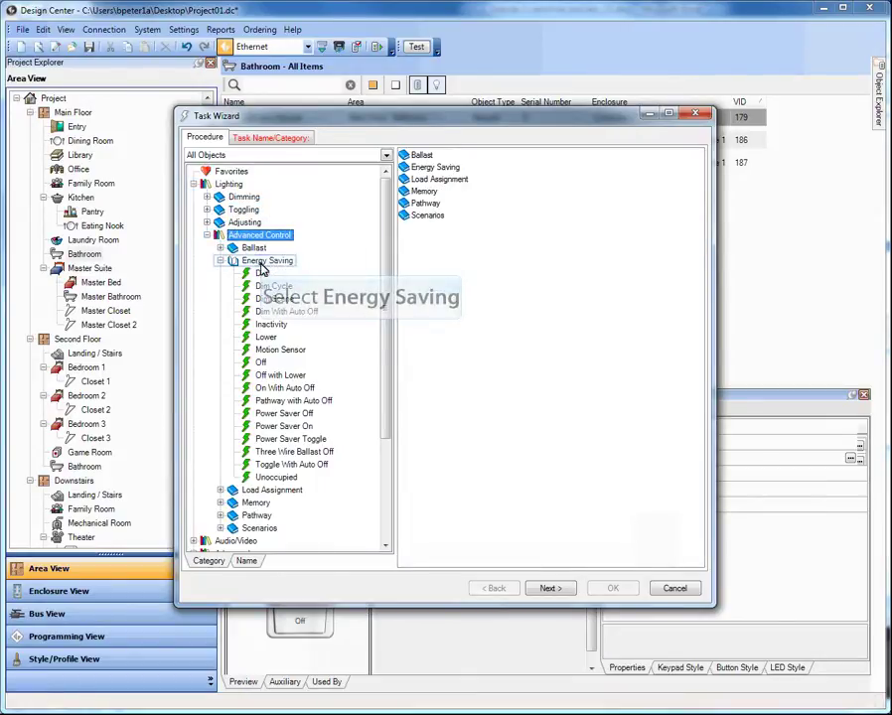
left_click(264, 261)
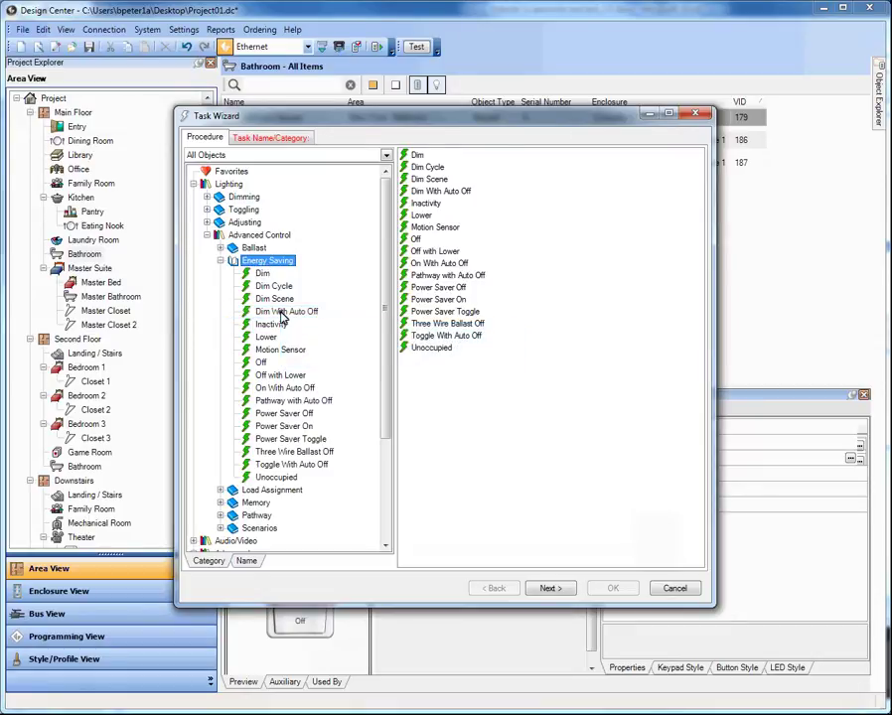
left_click(281, 311)
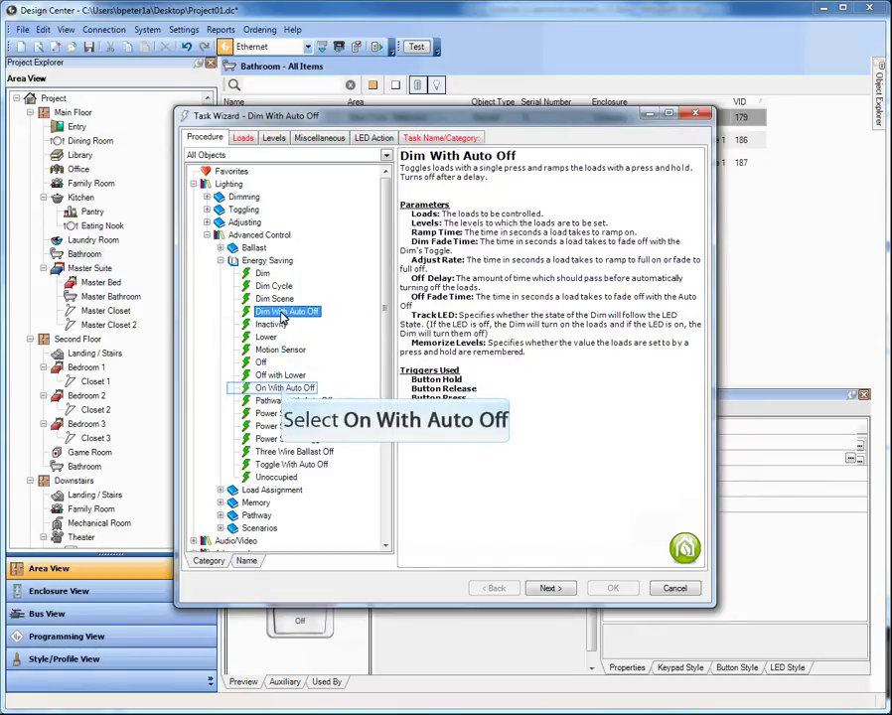
left_click(288, 388)
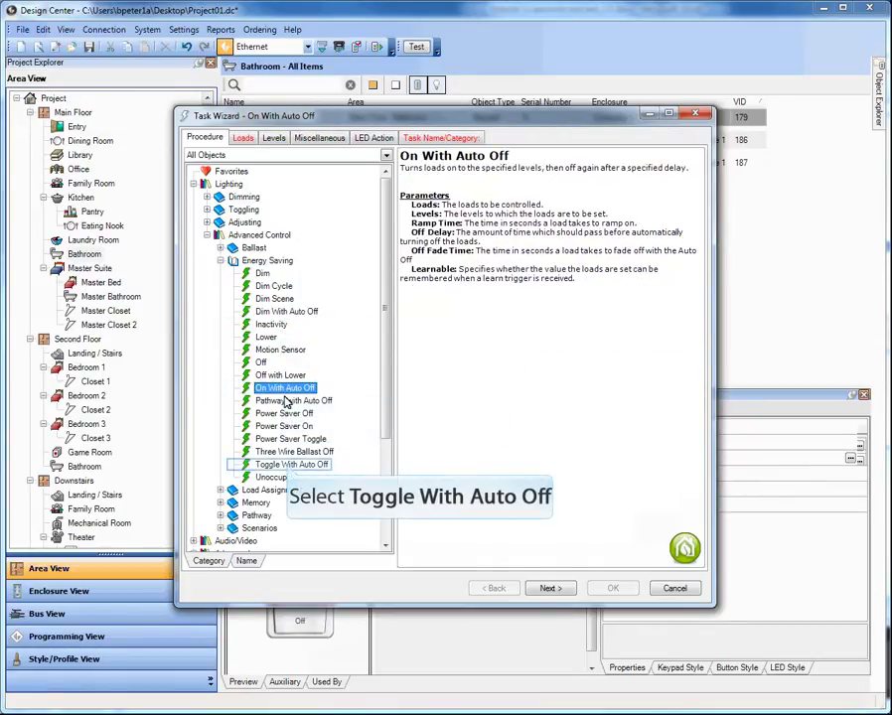
left_click(289, 465)
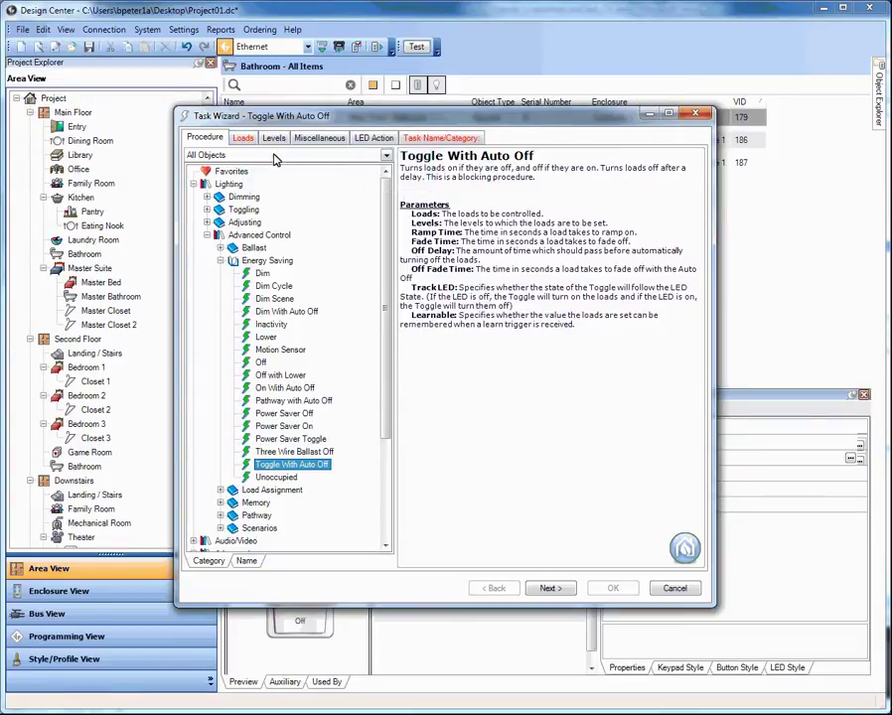
Assign the main floor bathroom's A41 : Exhaust Fan as the controlled load and review its level.
left_click(245, 139)
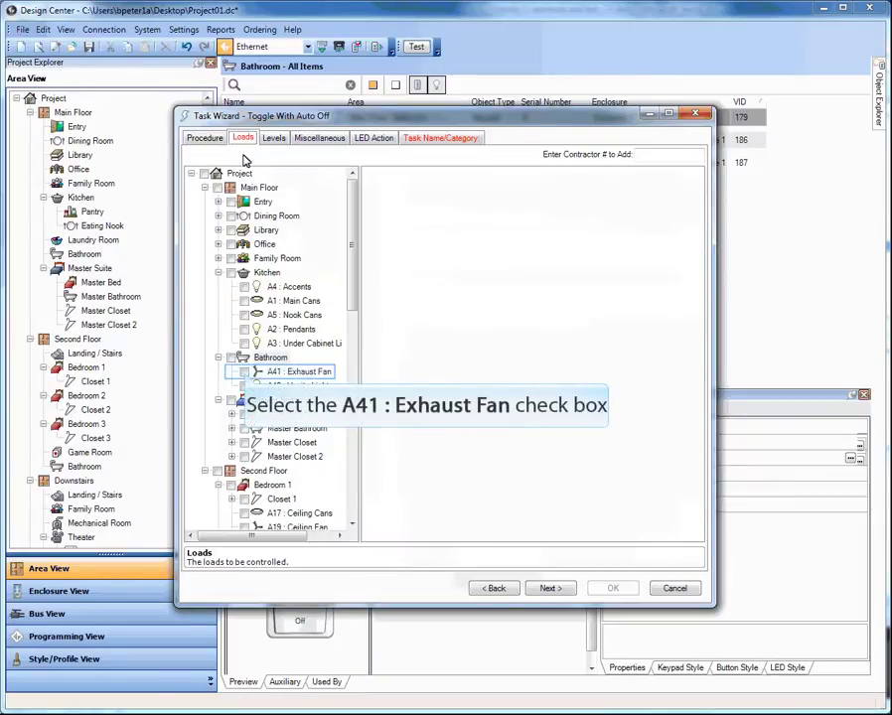
left_click(244, 371)
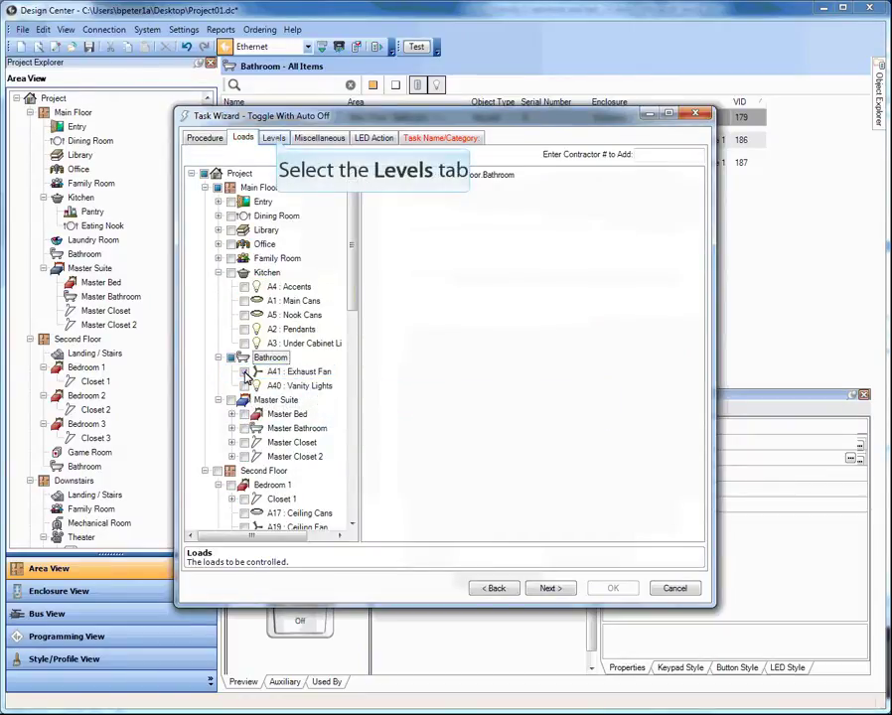
left_click(277, 139)
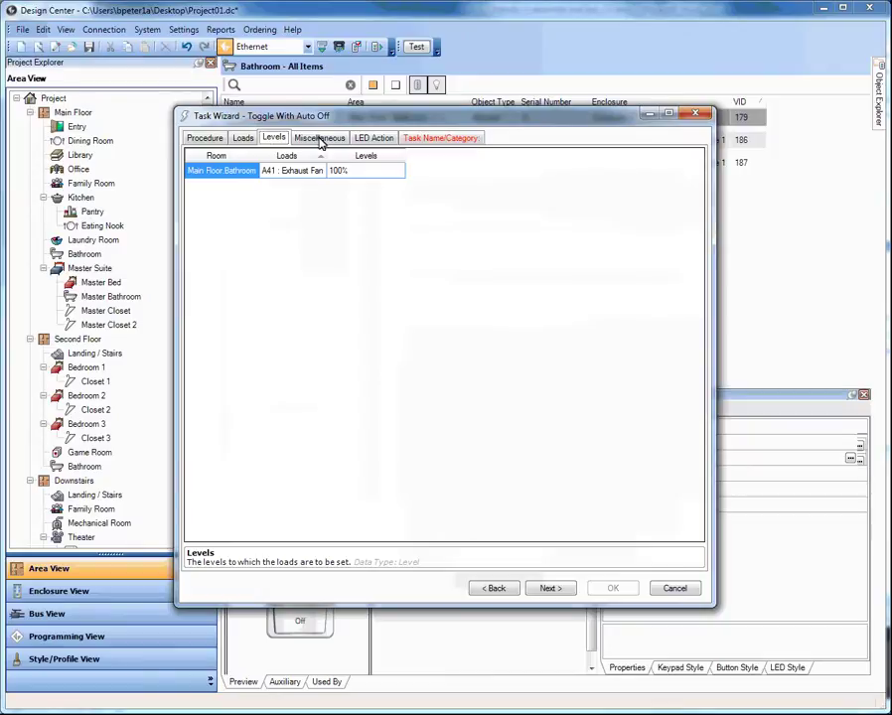
Set the procedure's Ramp Time and Fade Time to 0 seconds.
left_click(320, 140)
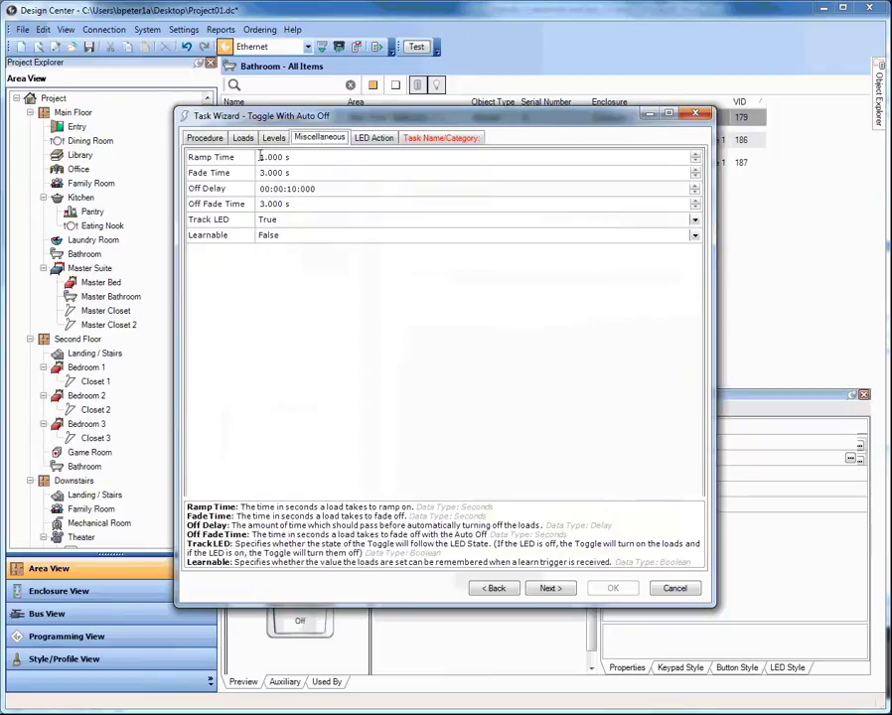
left_click(261, 157)
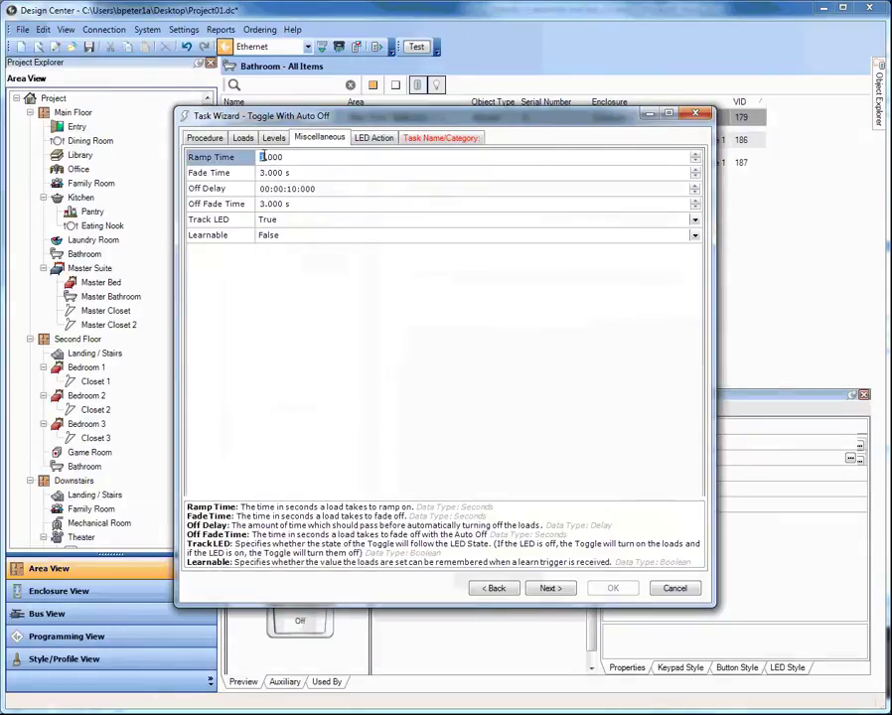
type("0")
left_click(262, 172)
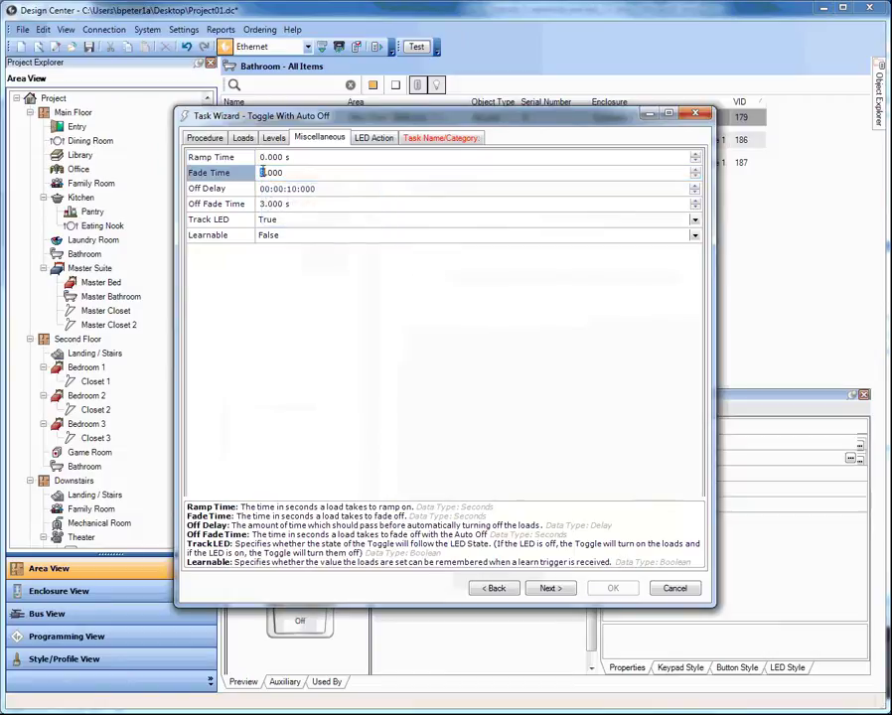
type("0")
Set the Off Delay to 00:20:10:000 and the Off Fade Time to 0 seconds.
left_click(221, 189)
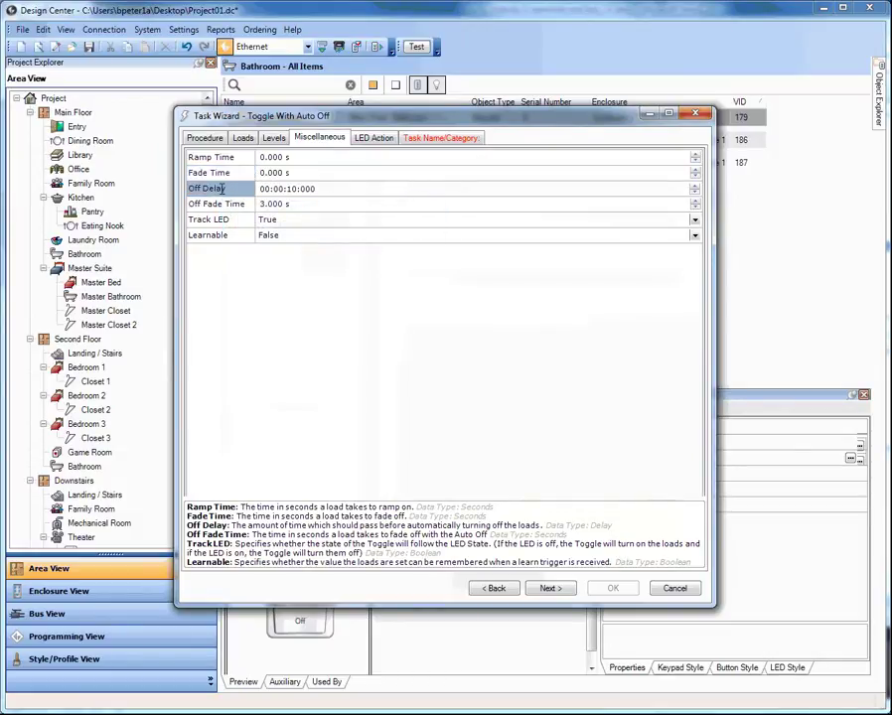
left_click(275, 188)
type("2")
left_click(262, 203)
type("0")
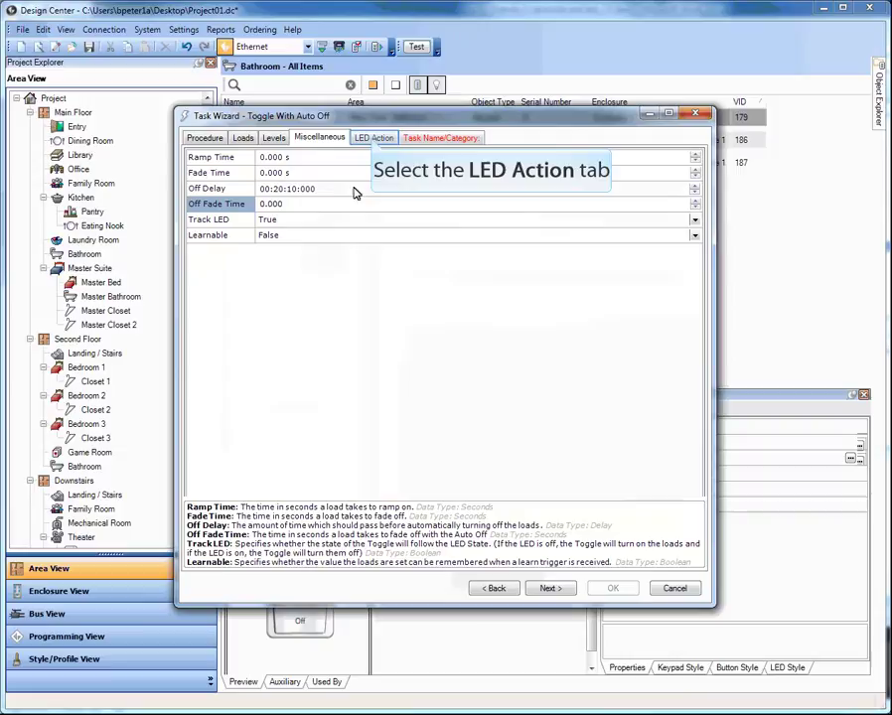
Review the LED action, name the task "Bathroom Fan Toggle with Off", and finish the wizard.
left_click(373, 139)
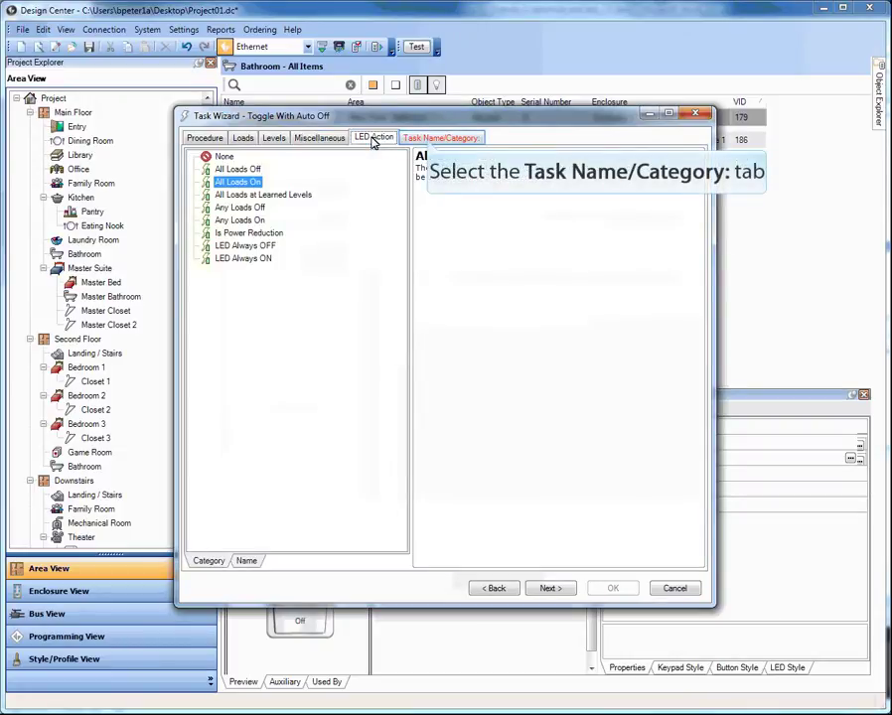
left_click(429, 139)
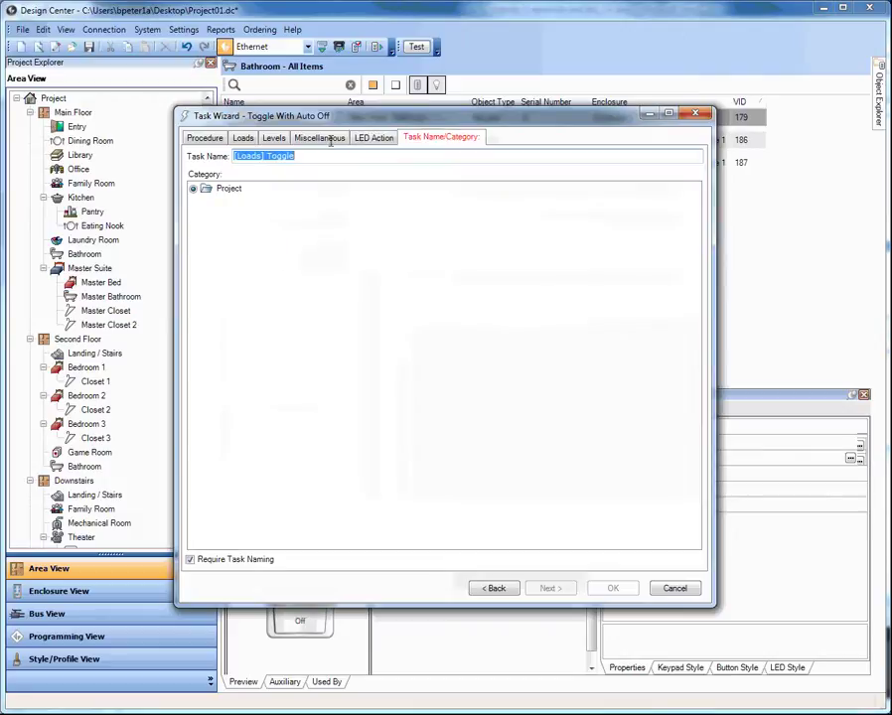
left_click(263, 155)
left_click_drag(263, 156, 232, 157)
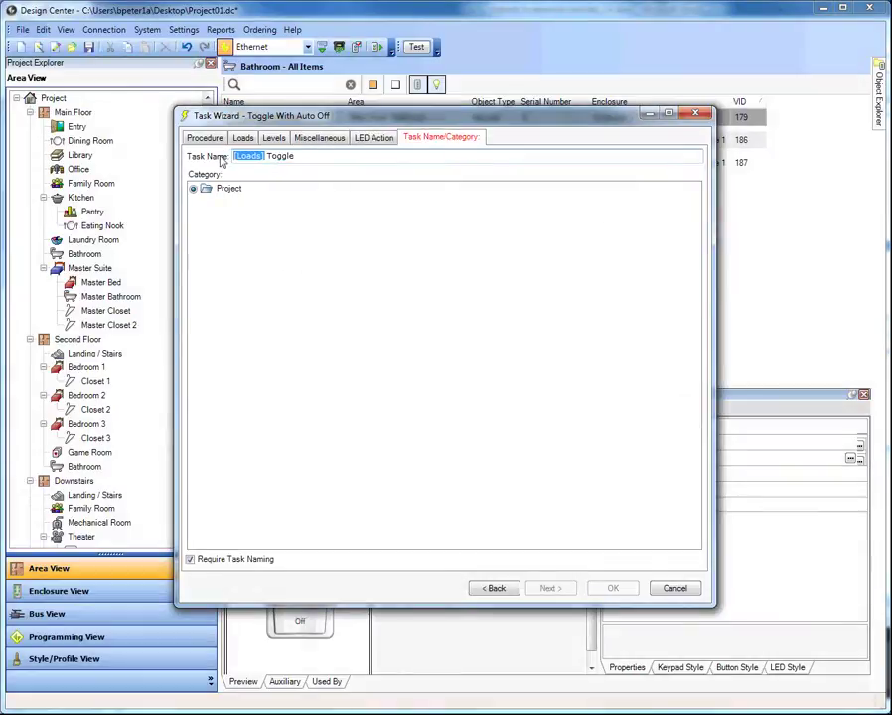
type("Bathroom")
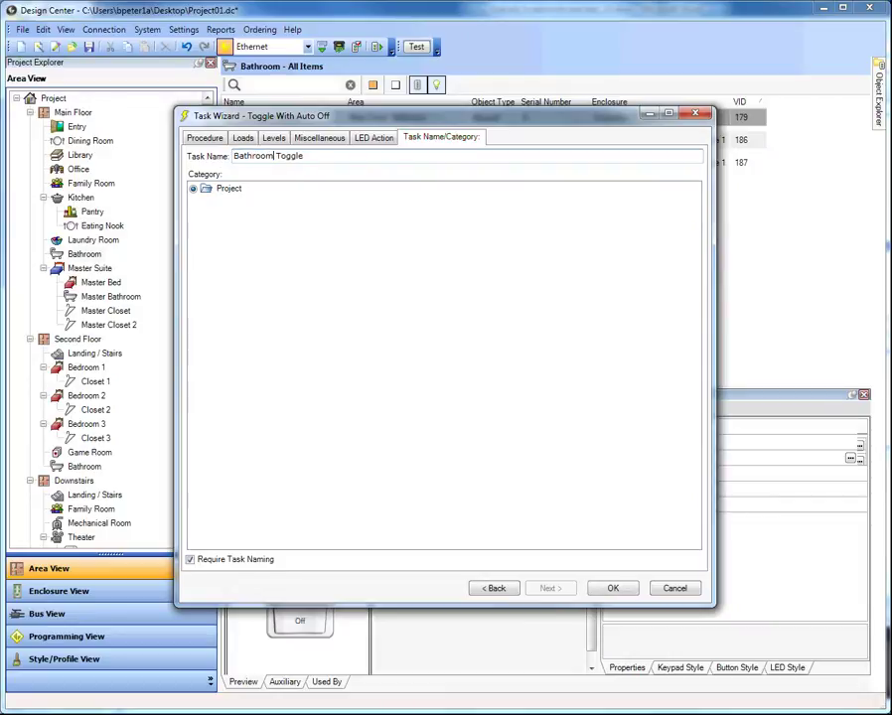
type(" Fan")
left_click(320, 156)
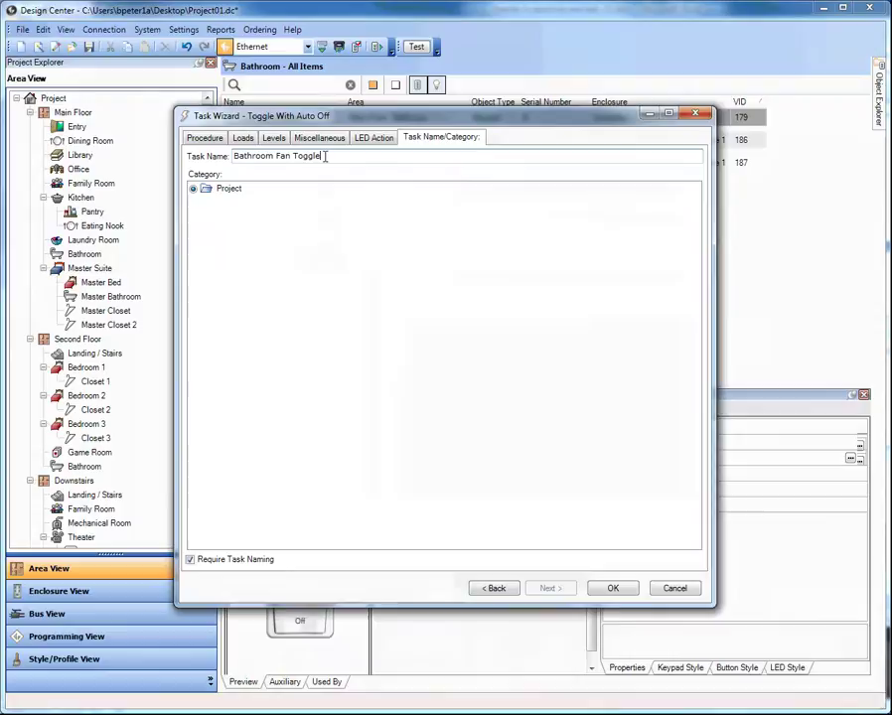
type("With Off")
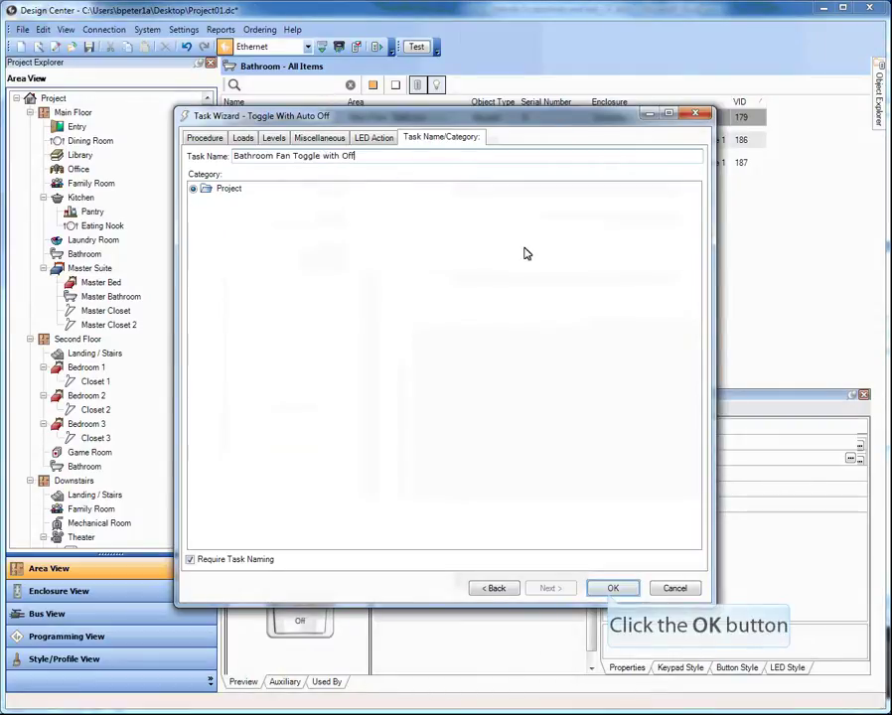
left_click(612, 587)
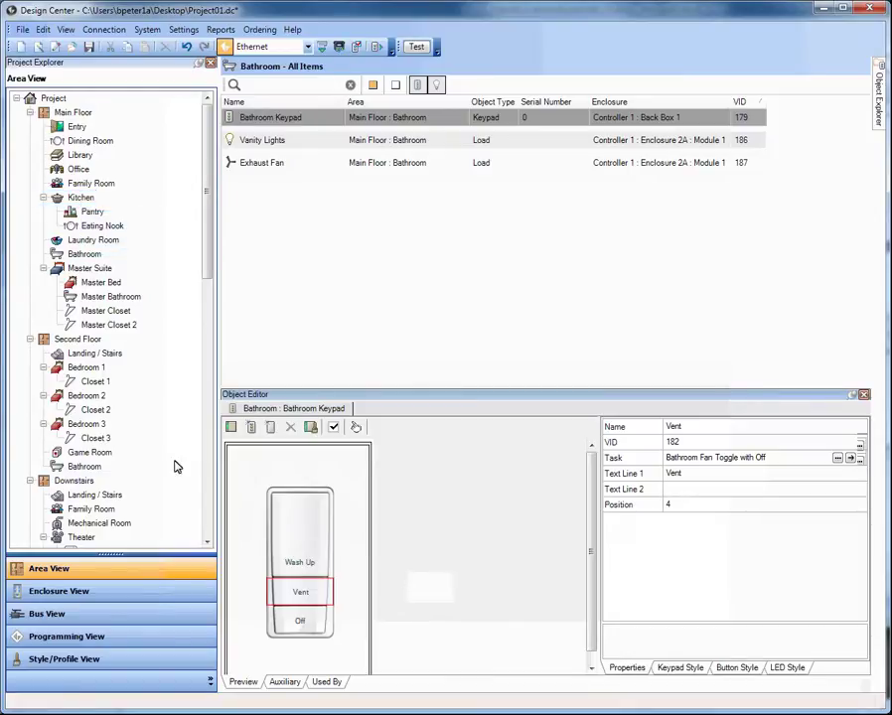
Open the task of the Prep button on the Kitchen Keypad @ Entry for editing.
left_click(81, 200)
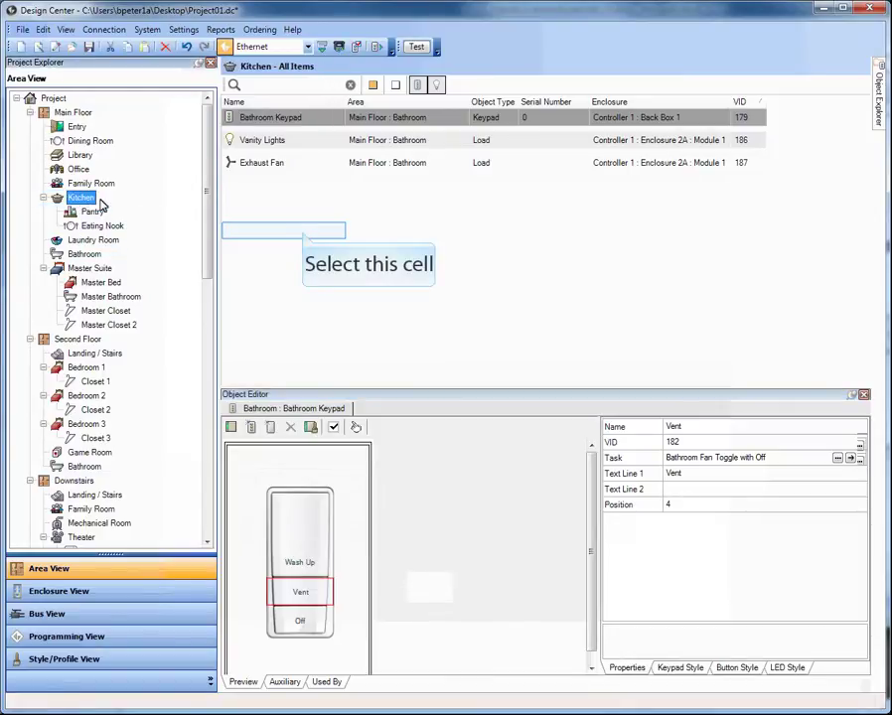
left_click(303, 231)
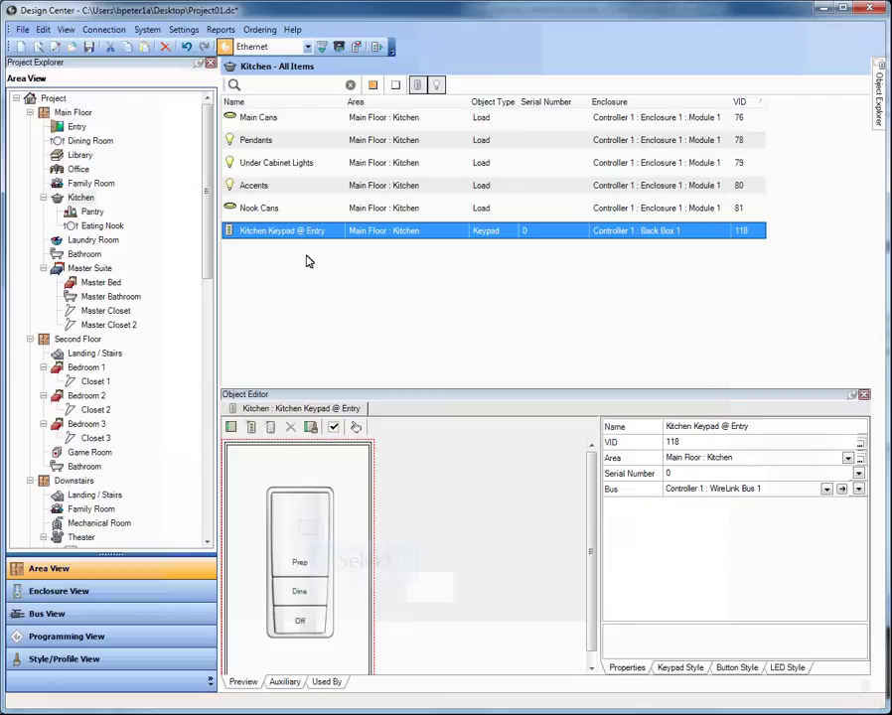
left_click(311, 534)
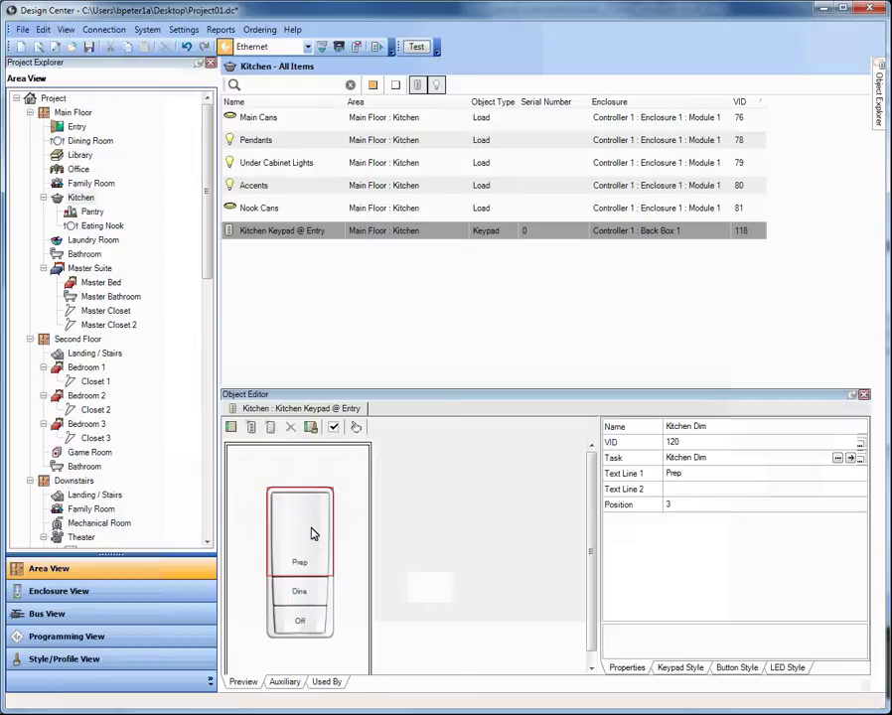
right_click(310, 533)
right_click(312, 533)
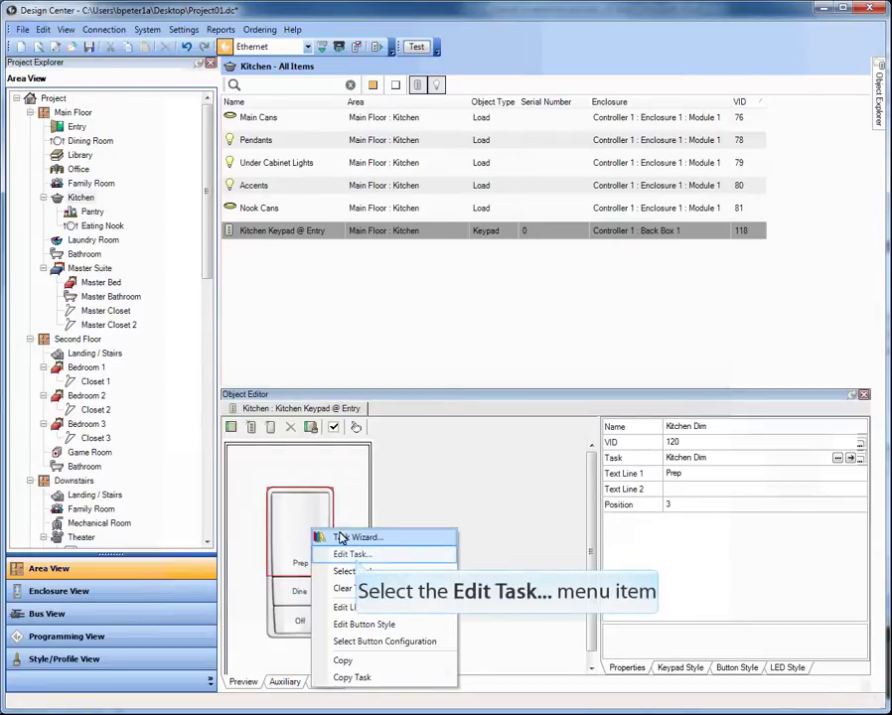
left_click(353, 556)
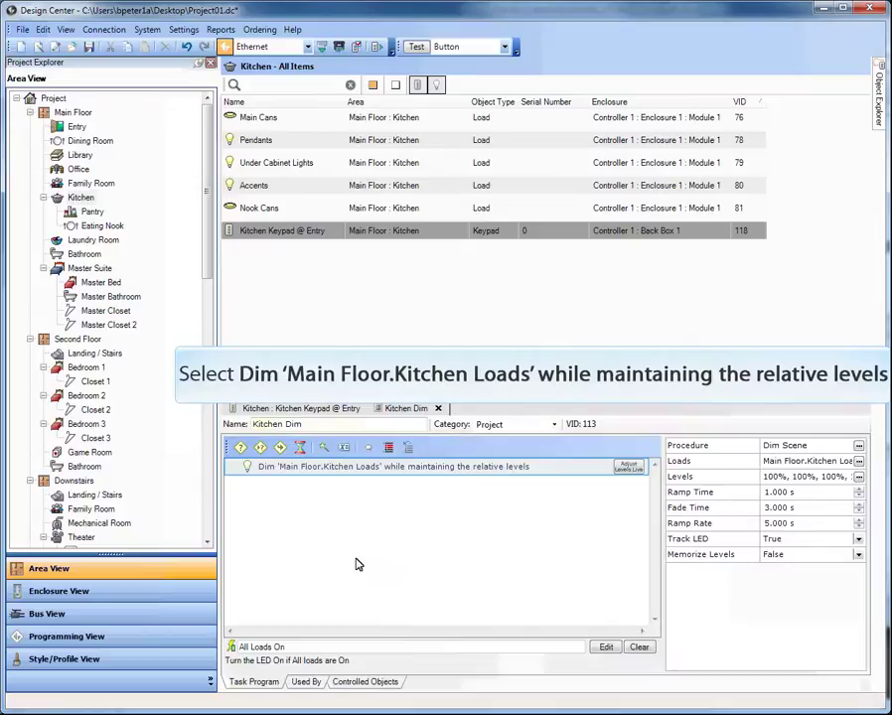
Open the Kitchen Loads dim procedure's level settings and set Main Cans and Pendants to 50%.
left_click(383, 469)
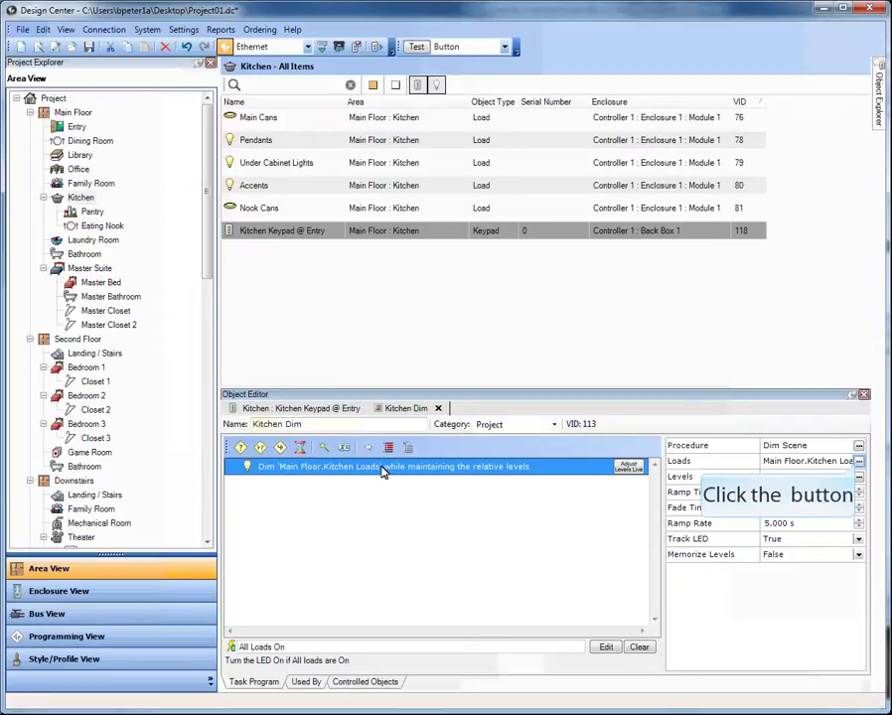
left_click(857, 462)
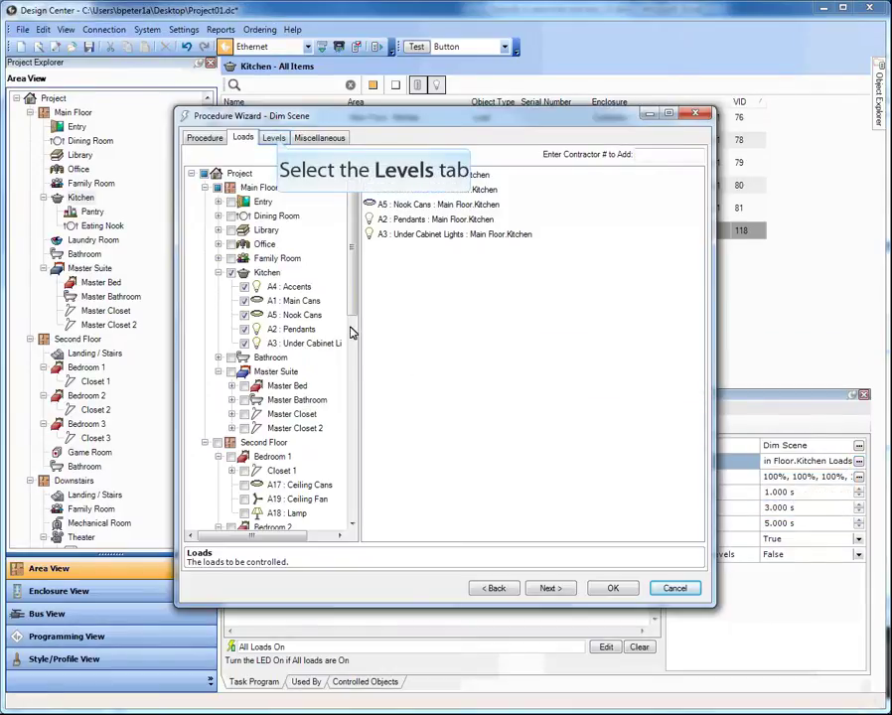
left_click(274, 138)
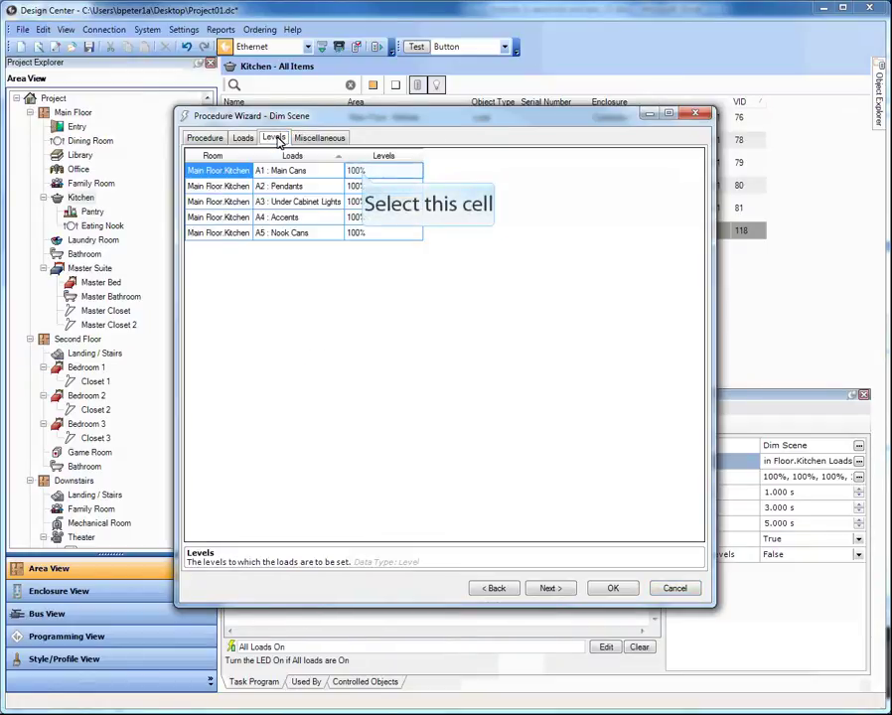
left_click(362, 173)
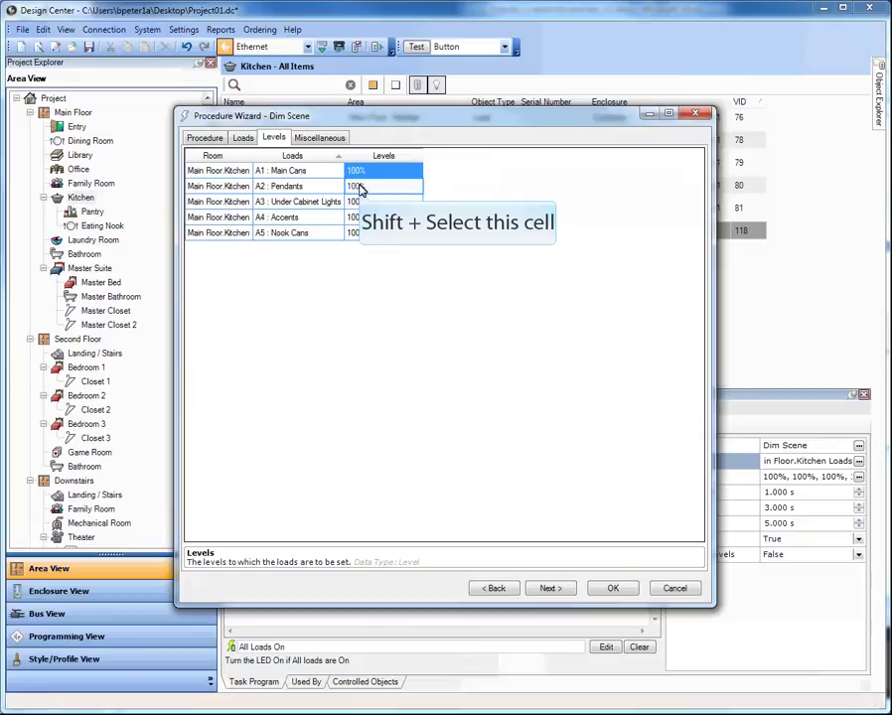
left_click(360, 188, "shift")
type("5")
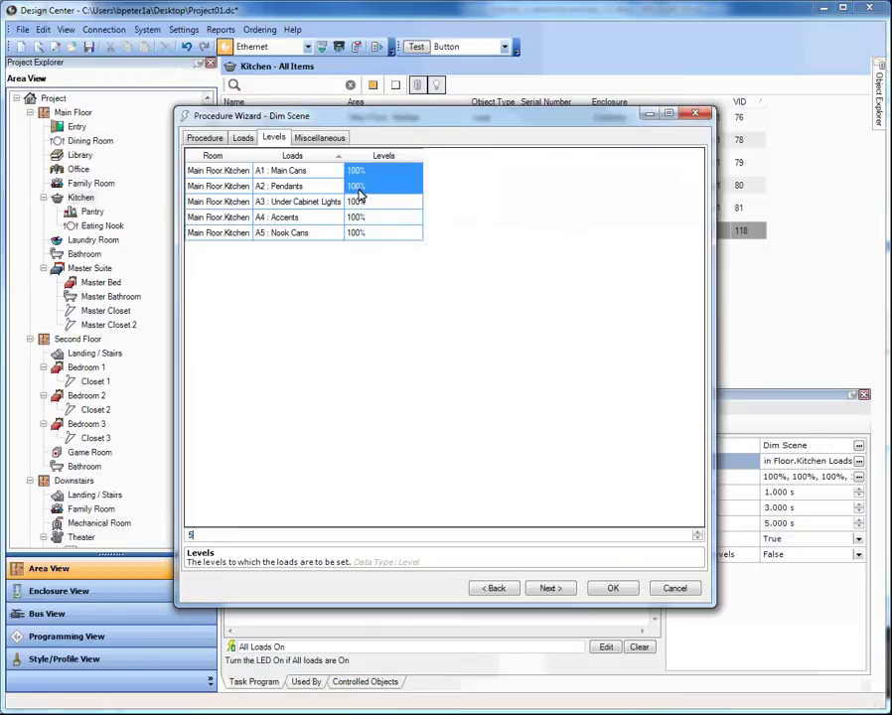
type("0")
key("Return")
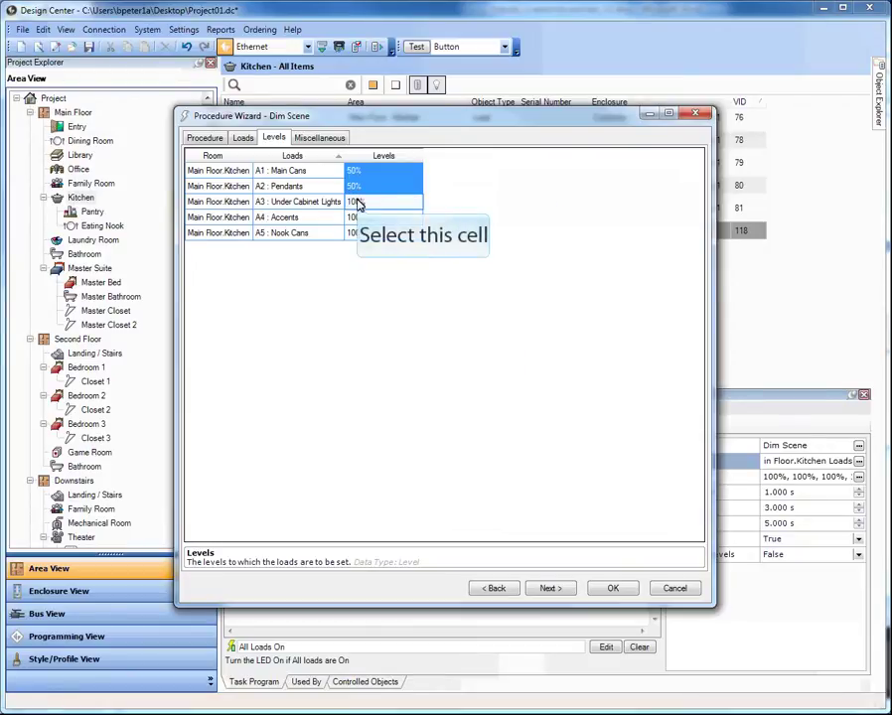
Set Under Cabinet Lights to 75%, Accents to 85% and Nook Cans to 75%, and apply the levels to the procedure.
left_click(358, 202)
type("75")
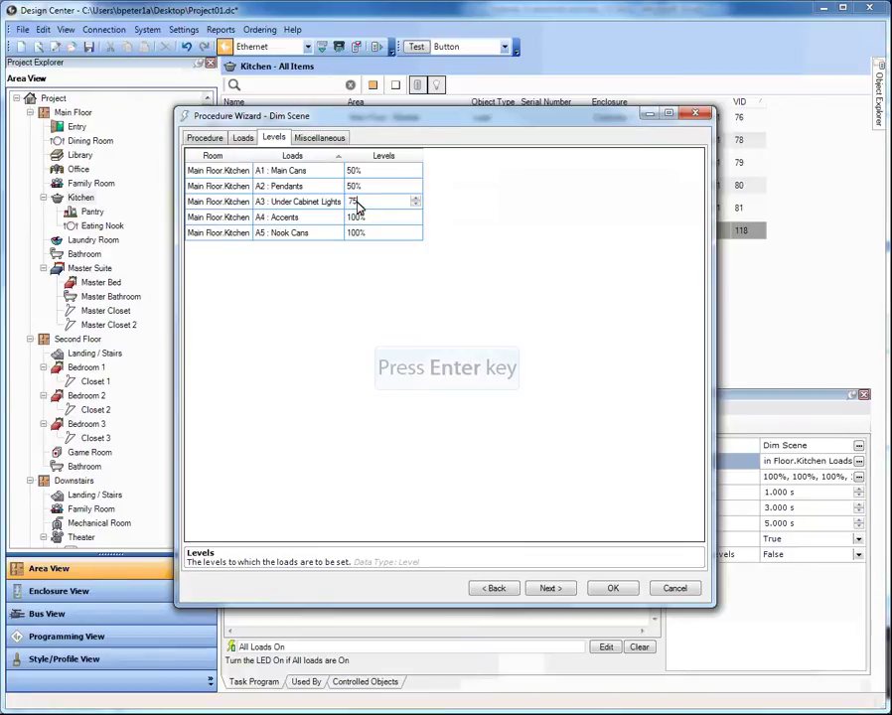
key("Return")
type("8")
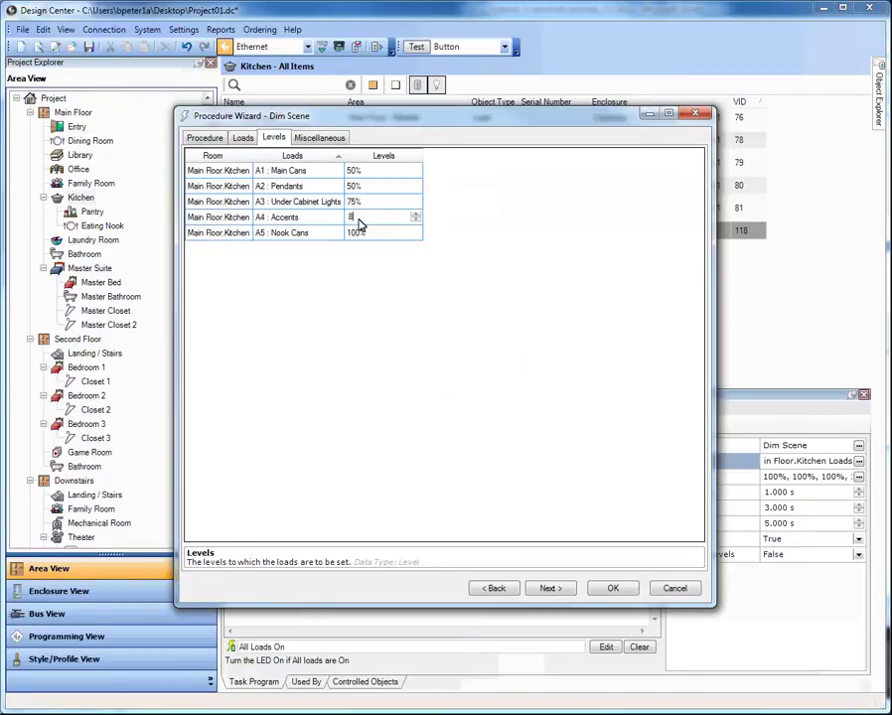
type("5")
key("Return")
type("75")
key("Return")
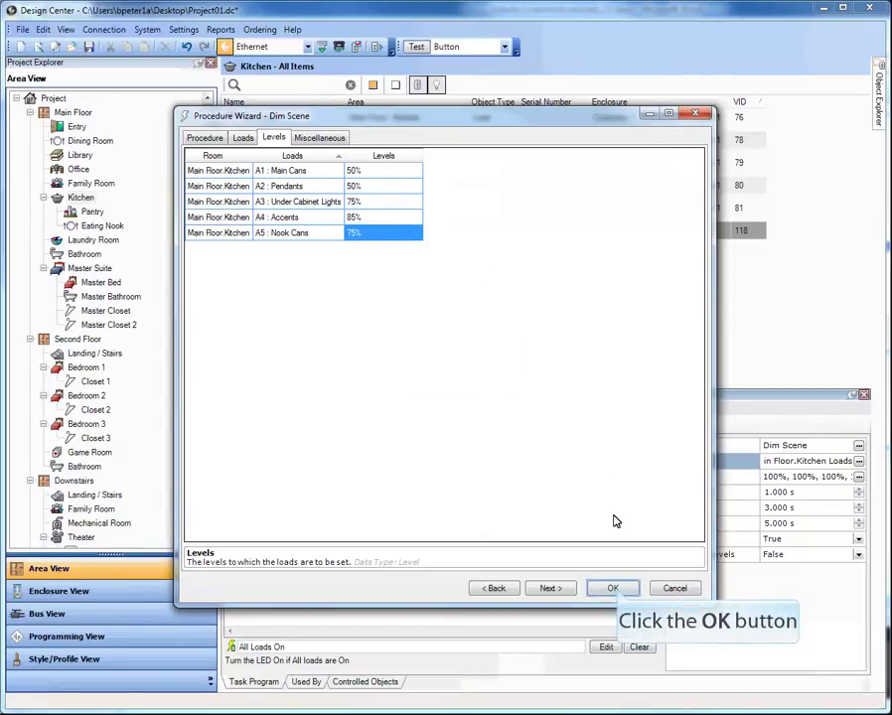
left_click(614, 588)
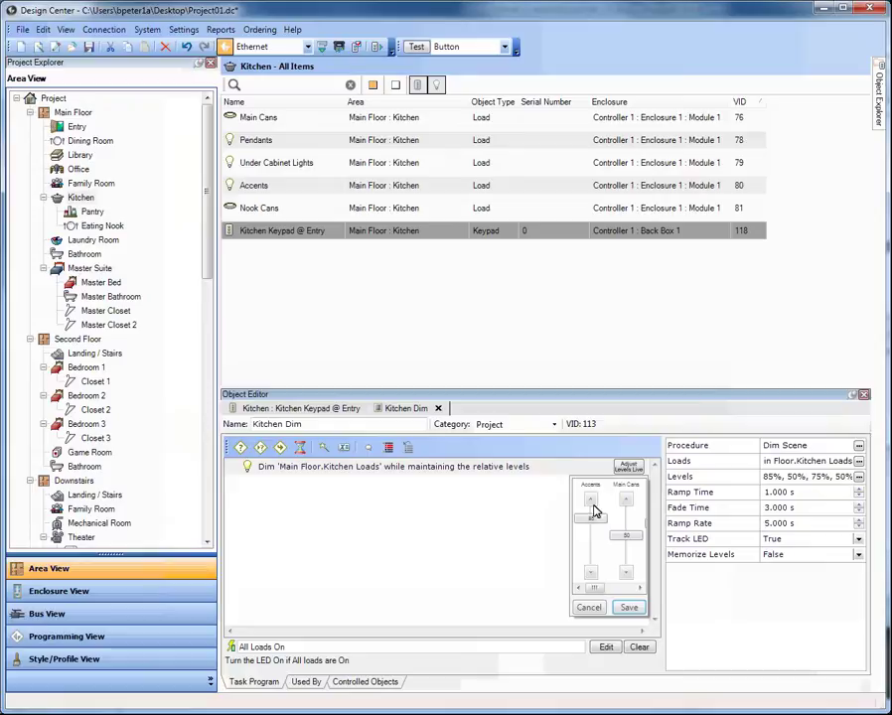
Adjust the scene's levels live, bringing Main Cans to 62% and Nook Cans to 47%.
left_click_drag(593, 510, 628, 522)
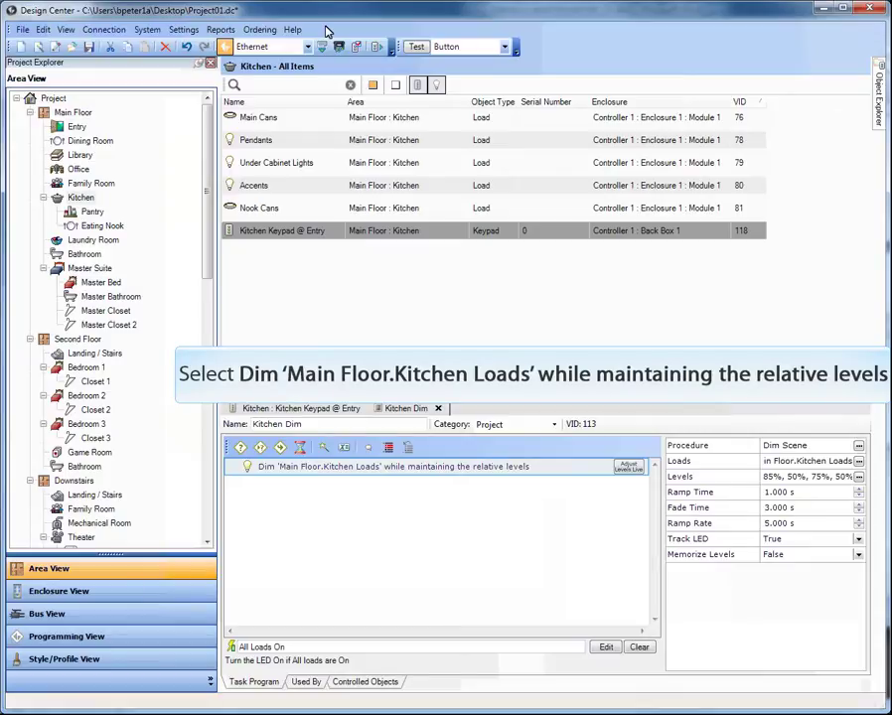
left_click(630, 468)
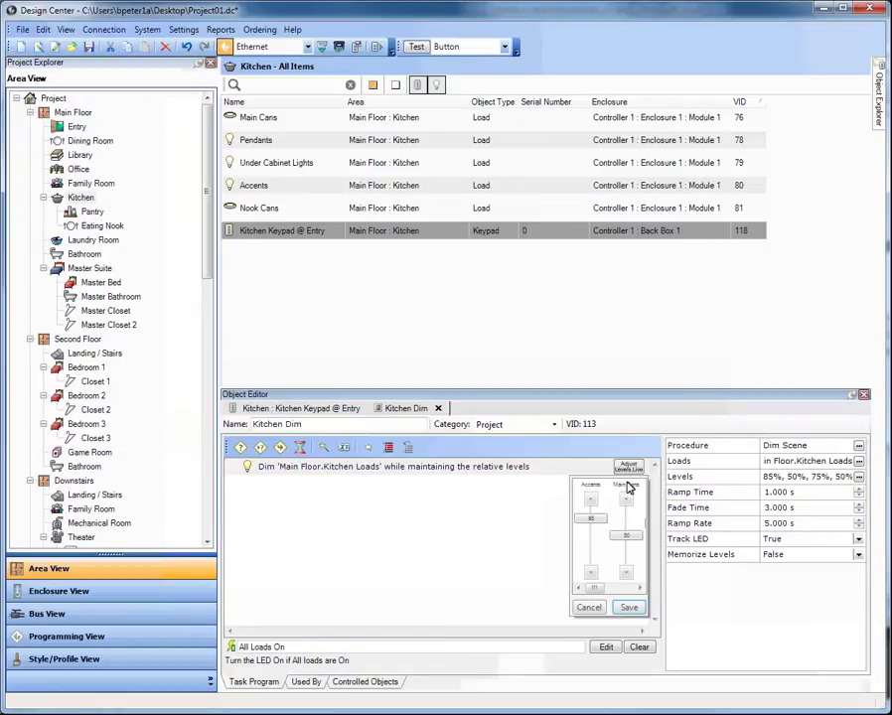
mouse_move(628, 542)
left_mouse_down()
mouse_move(624, 520)
mouse_move(625, 533)
left_mouse_up()
left_click_drag(594, 587, 608, 587)
left_click_drag(608, 529, 609, 537)
Adjust Pendants to 74% and Under Cabinet Lights to 93% live, save the adjustments, and check the procedure's Levels values.
left_click_drag(610, 593, 613, 590)
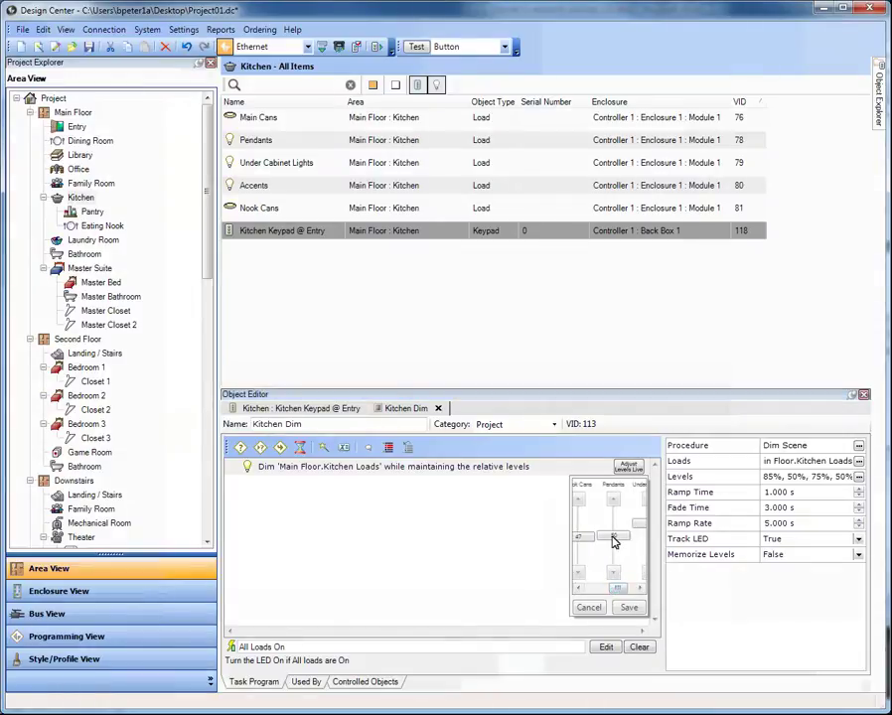
left_click_drag(613, 537, 613, 526)
left_click_drag(618, 588, 622, 588)
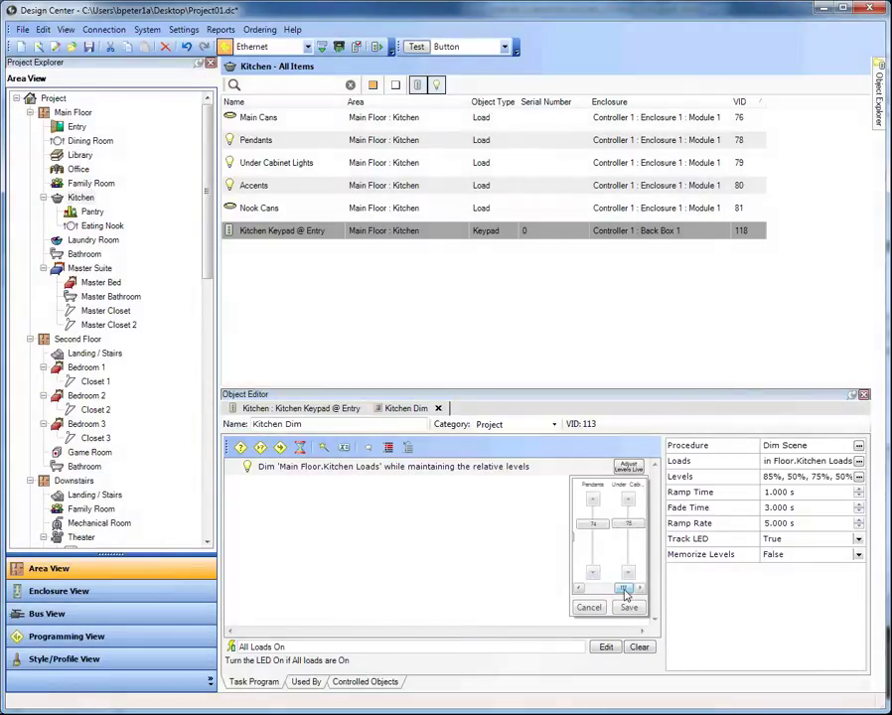
left_click_drag(628, 524, 626, 520)
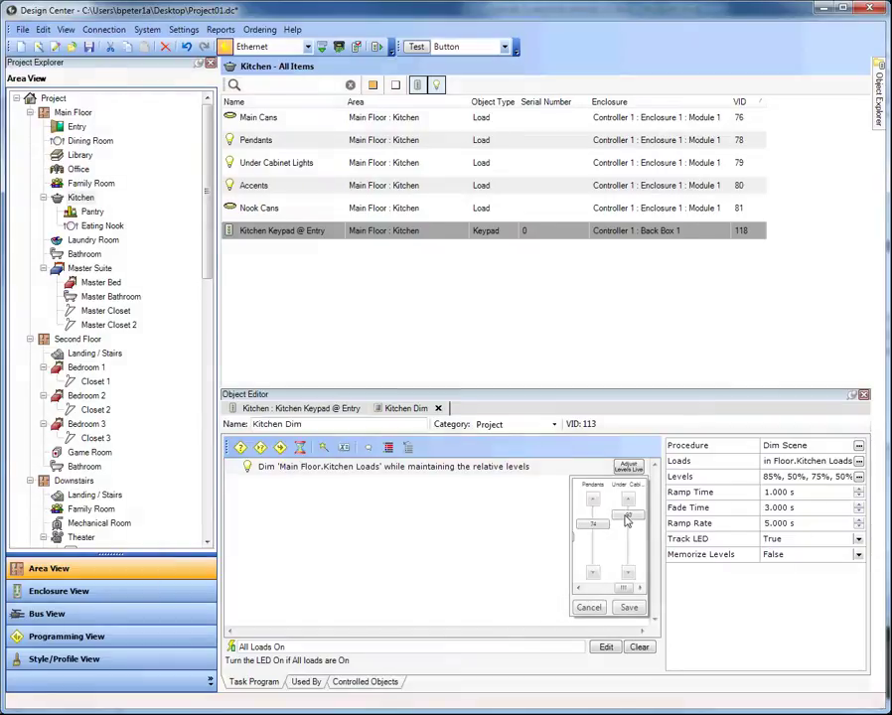
left_click(630, 608)
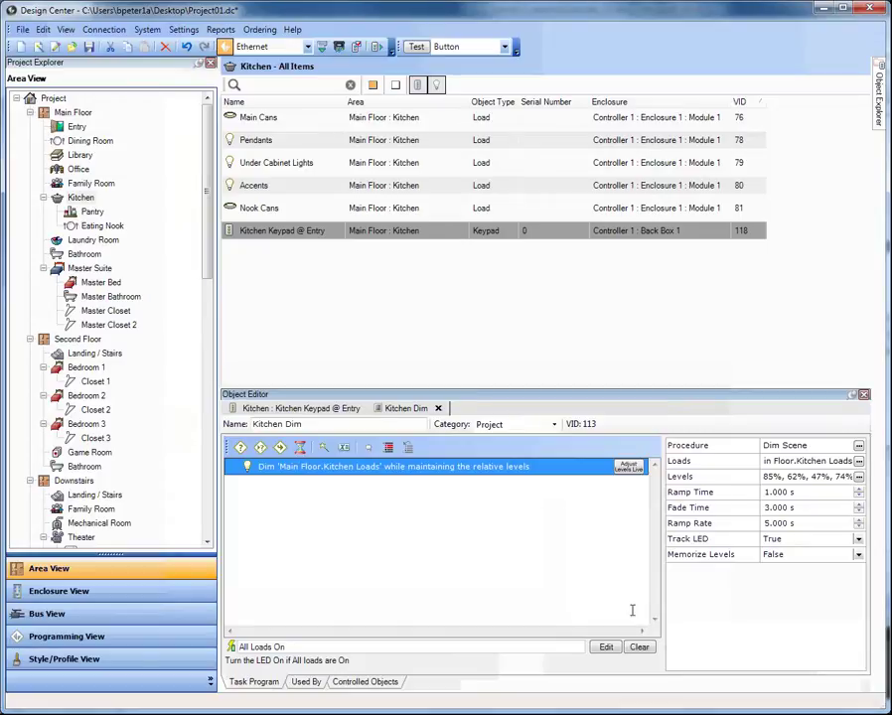
left_click(766, 476)
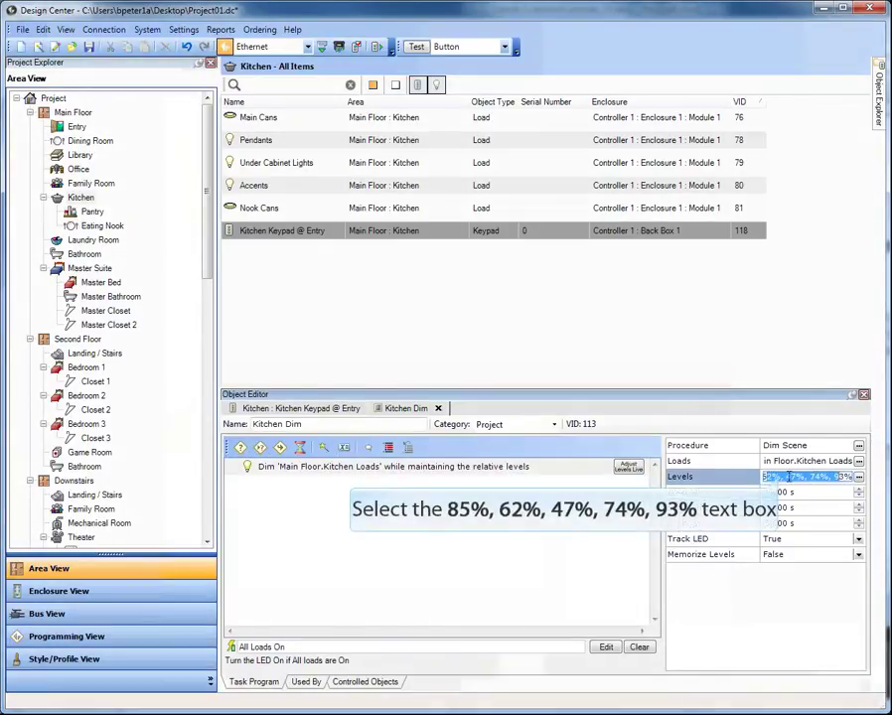
left_click(780, 480)
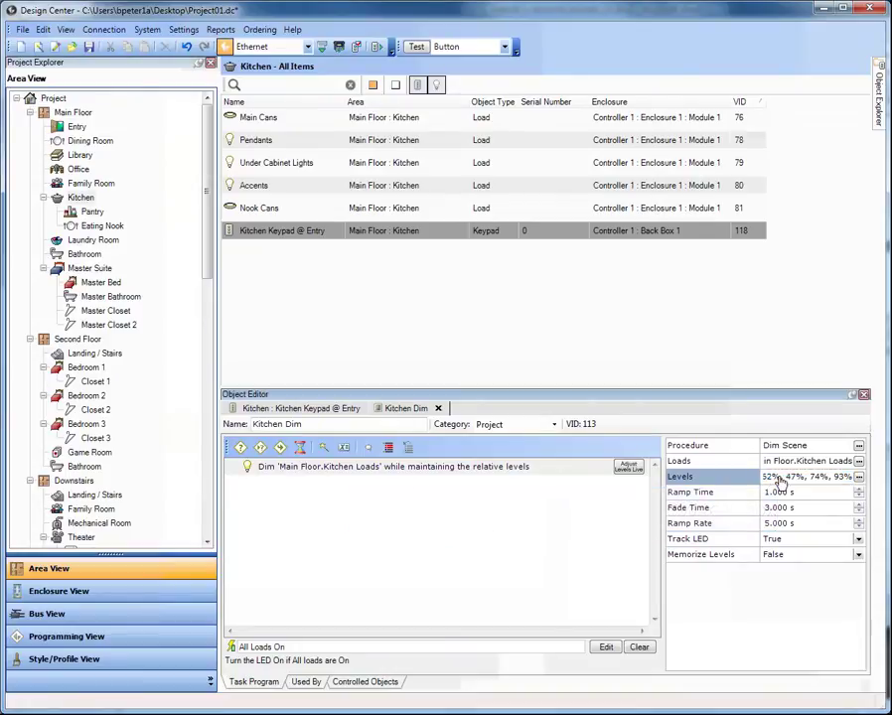